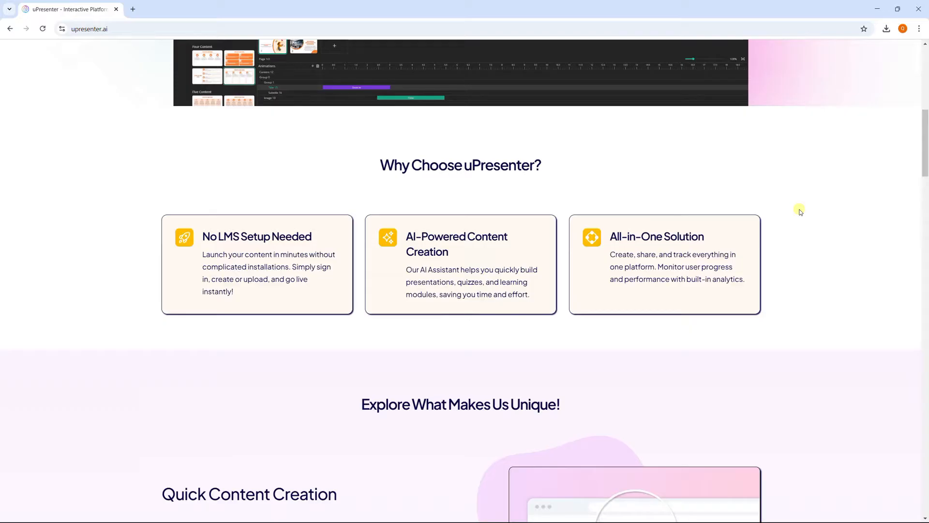
Review the homepage sections on content creation, AI assistance, sharing and collaborating, and integrated tracking and analytics
{"action": "scroll", "coordinate": [800, 211], "scroll_direction": "down", "scroll_amount": 5}
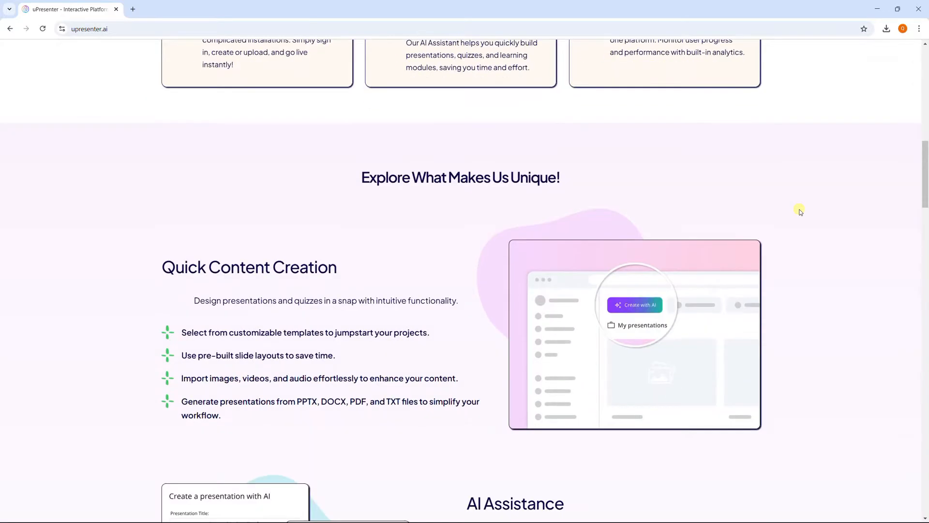
{"action": "scroll", "coordinate": [799, 211], "scroll_direction": "down", "scroll_amount": 7}
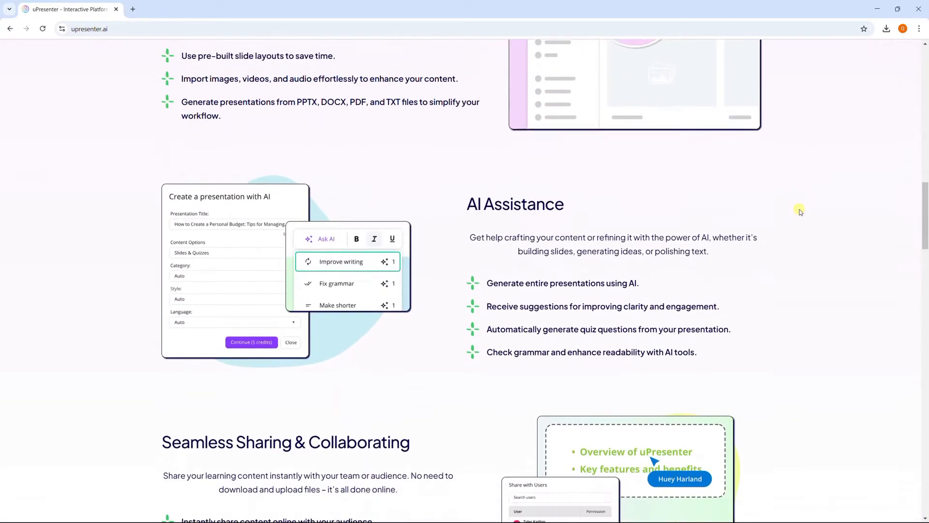
{"action": "scroll", "coordinate": [800, 212], "scroll_direction": "down", "scroll_amount": 7}
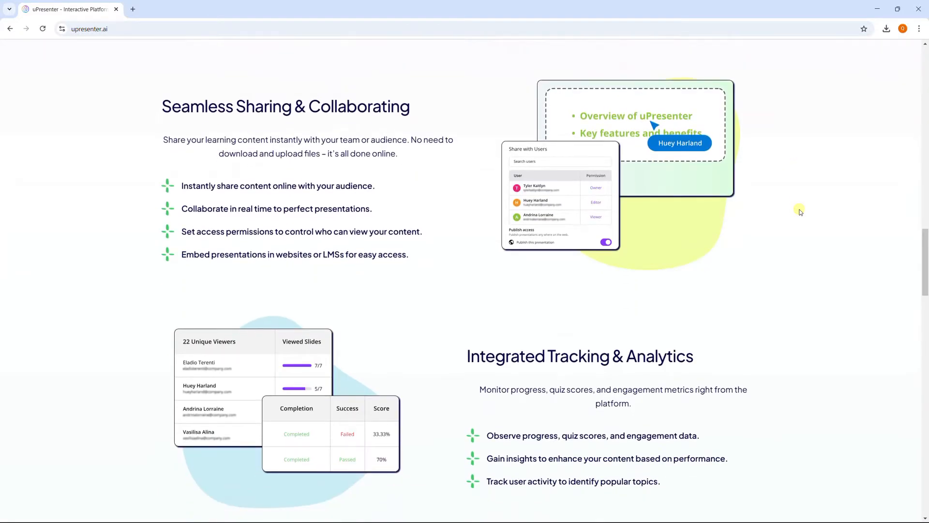
{"action": "scroll", "coordinate": [800, 211], "scroll_direction": "down", "scroll_amount": 6}
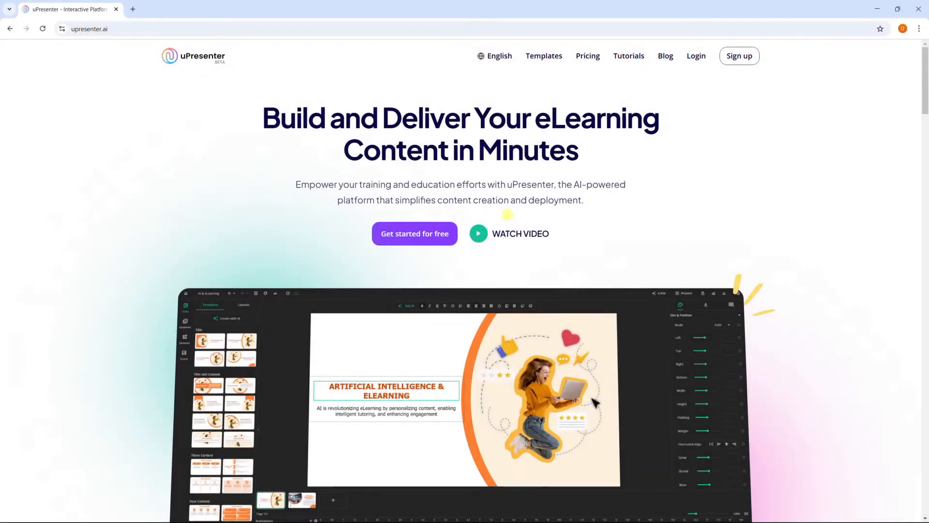
Log in to the account and start creating a new presentation with AI
{"action": "left_click", "coordinate": [695, 57]}
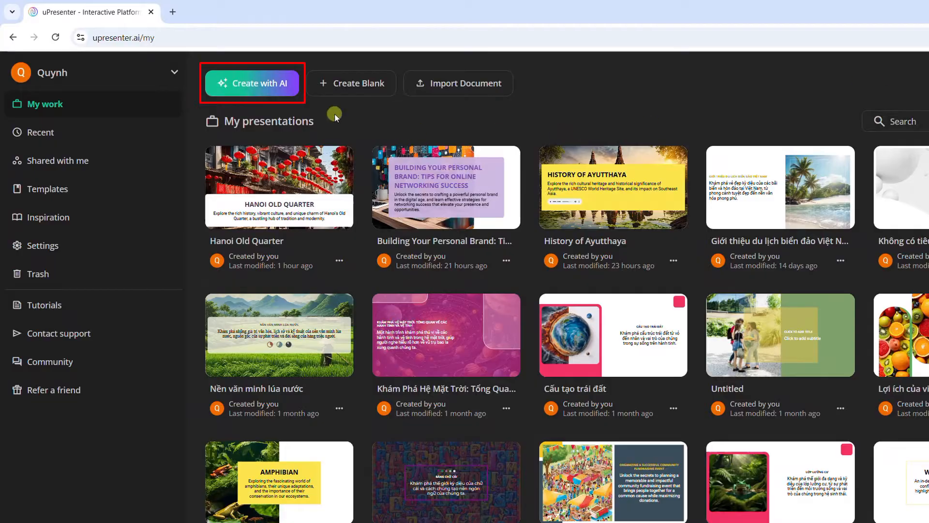
{"action": "left_click", "coordinate": [269, 92]}
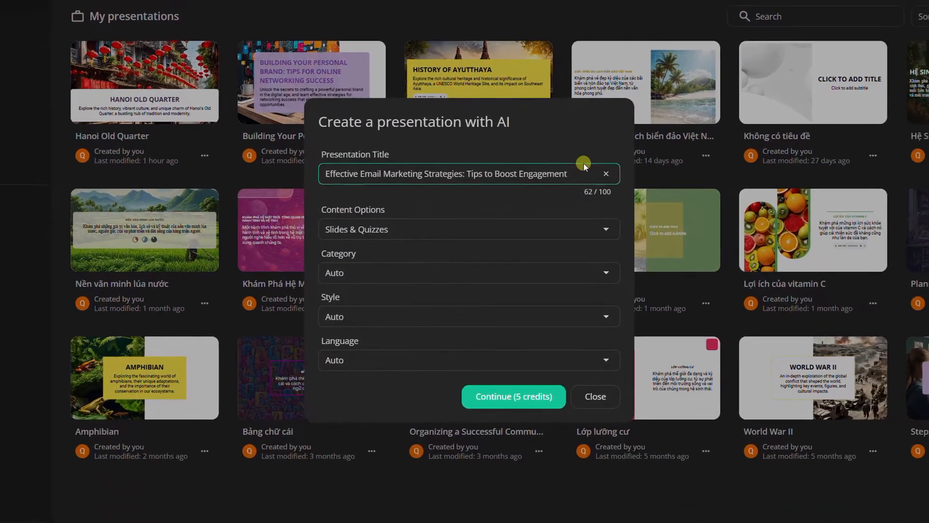
Replace the suggested presentation title with "Benefits of vitamin C"
{"action": "left_click", "coordinate": [606, 173]}
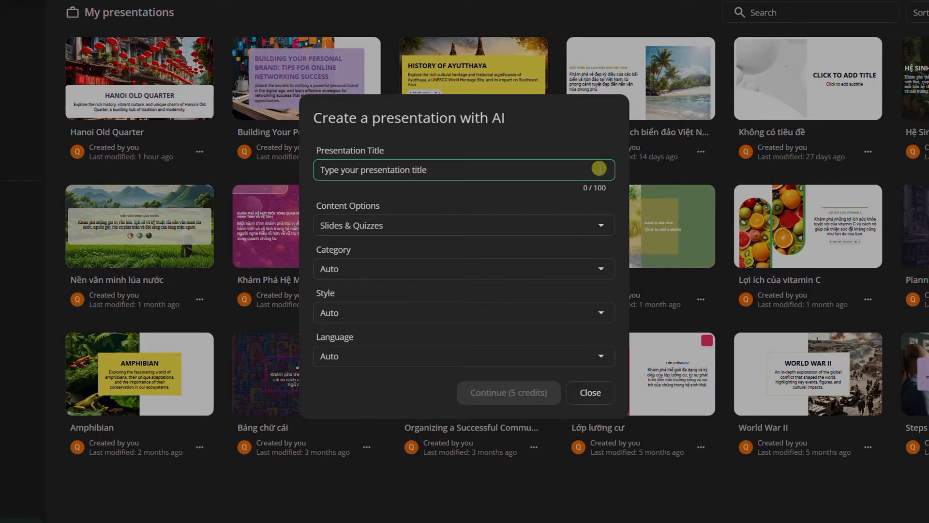
{"action": "type", "text": "Benefits off "}
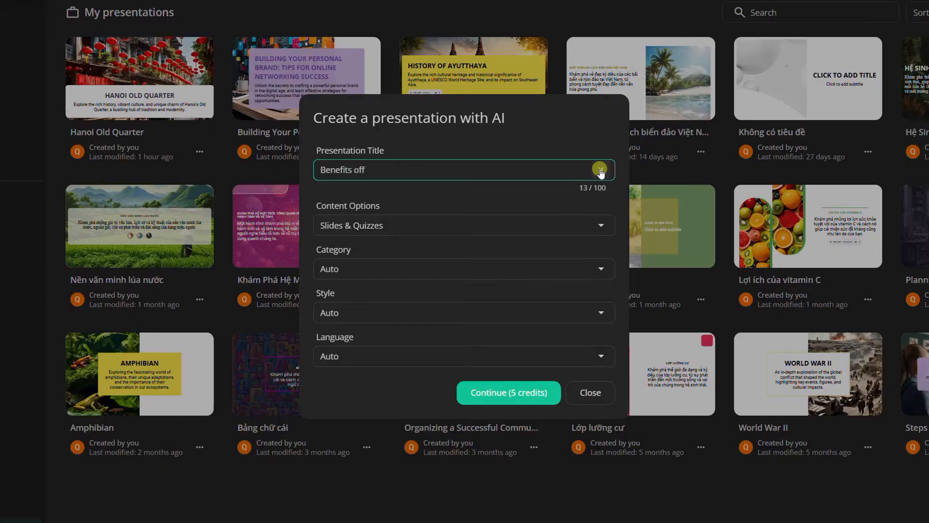
{"action": "key", "text": "BackSpace"}
{"action": "key", "text": "BackSpace"}
{"action": "type", "text": " vitamin C"}
Set the content option to Slides and generate the presentation's outline
{"action": "left_click", "coordinate": [593, 225]}
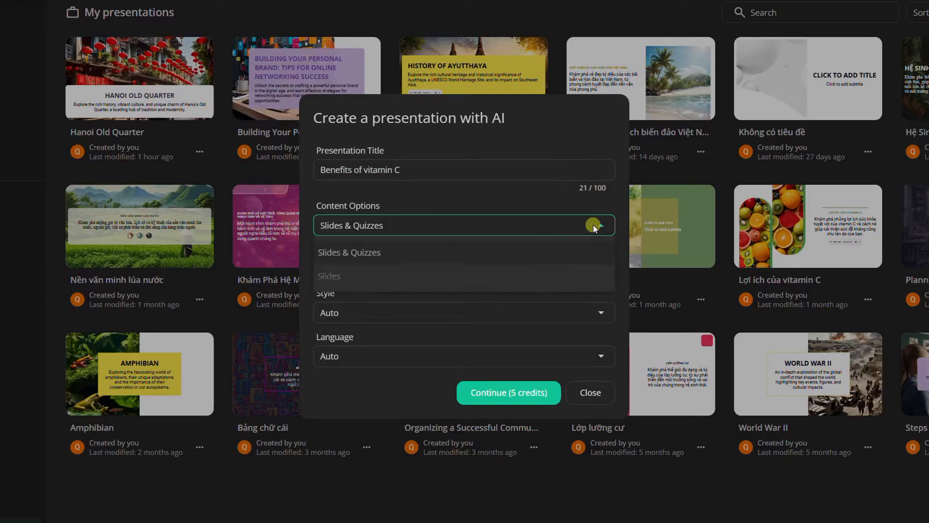
{"action": "left_click", "coordinate": [579, 273]}
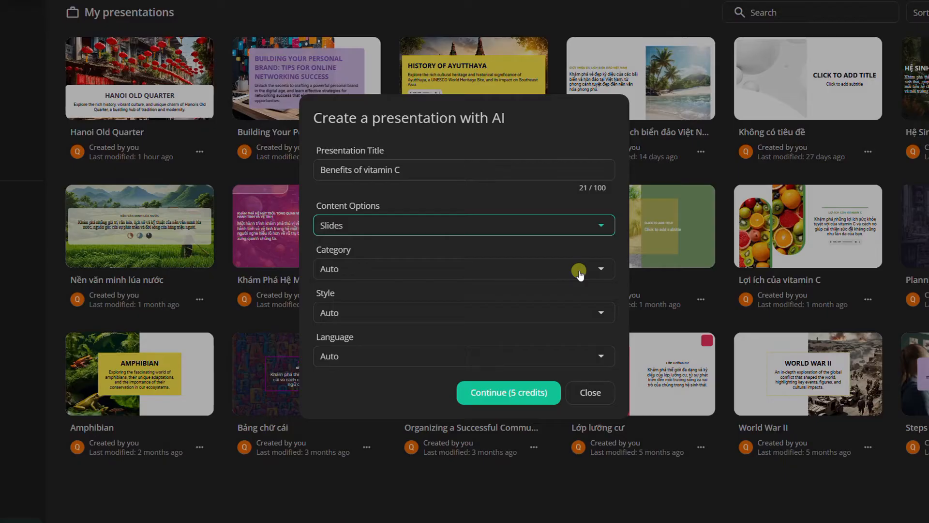
{"action": "left_click", "coordinate": [530, 392]}
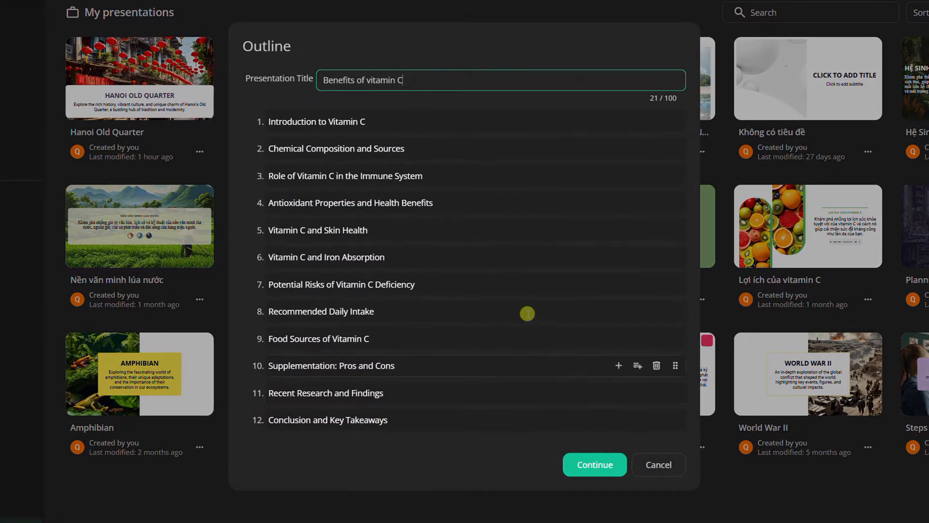
Move "Role of Vitamin C in the Immune System" below "Antioxidant Properties and Health Benefits" in the outline and accept the outline
{"action": "left_click", "coordinate": [524, 176]}
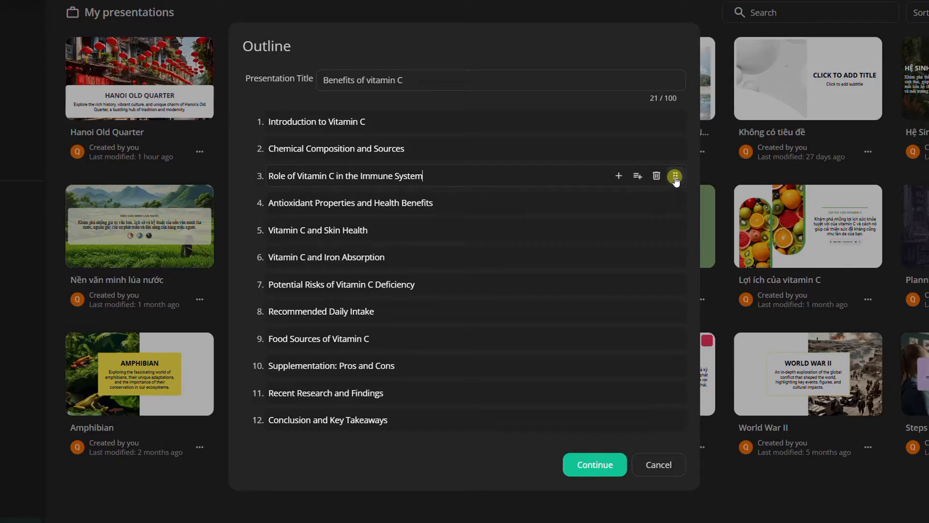
{"action": "left_click_drag", "start_coordinate": [676, 179], "coordinate": [670, 213]}
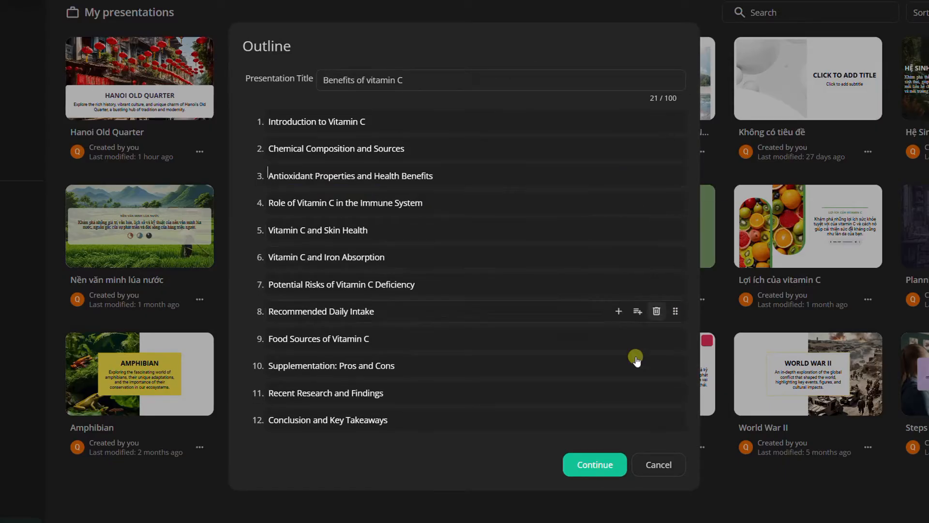
{"action": "left_click", "coordinate": [596, 465]}
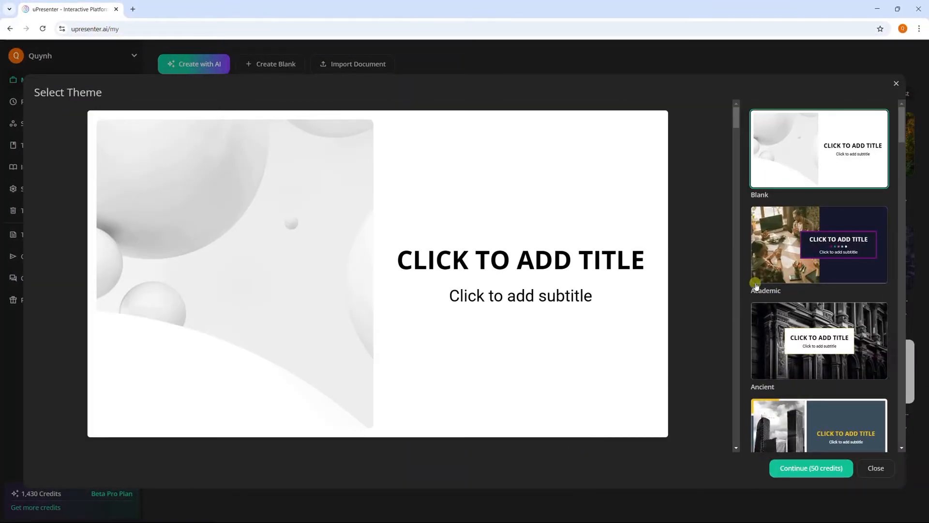
Choose the Juicy theme and generate the presentation with it
{"action": "left_click_drag", "start_coordinate": [899, 139], "coordinate": [876, 311]}
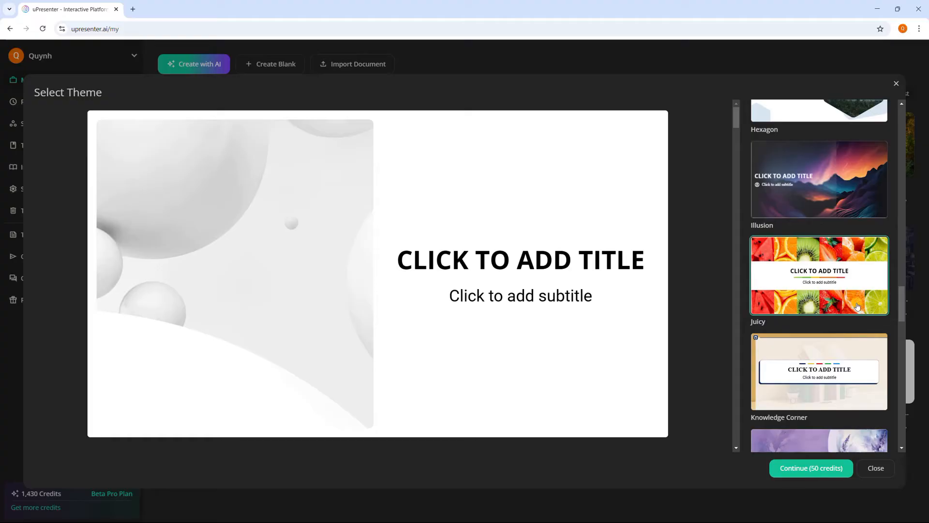
{"action": "left_click", "coordinate": [843, 294]}
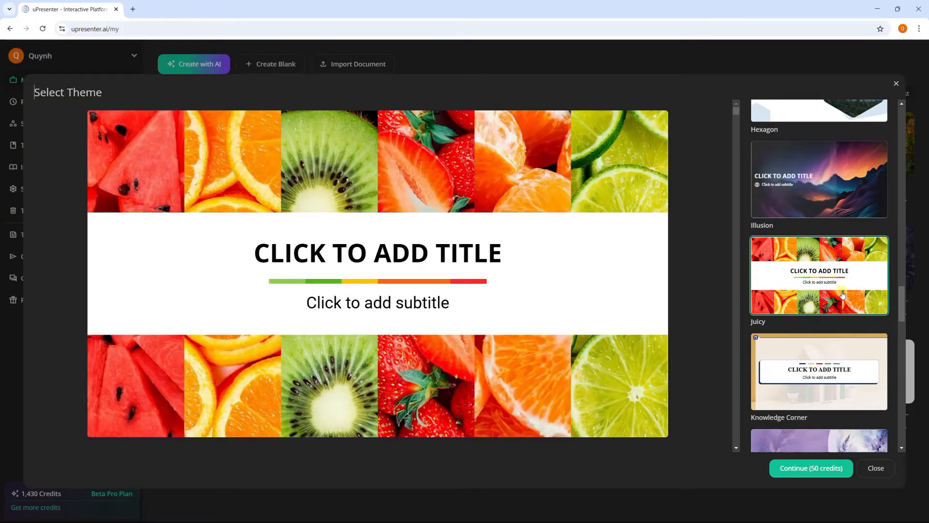
{"action": "left_click", "coordinate": [816, 467]}
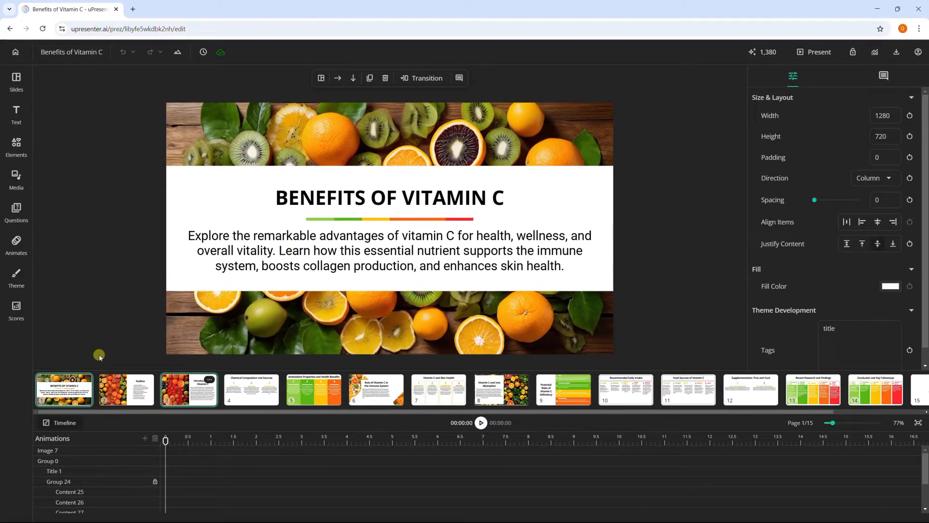
Look through slides 2 to 6 of the generated presentation
{"action": "left_click", "coordinate": [112, 390]}
{"action": "left_click", "coordinate": [182, 393]}
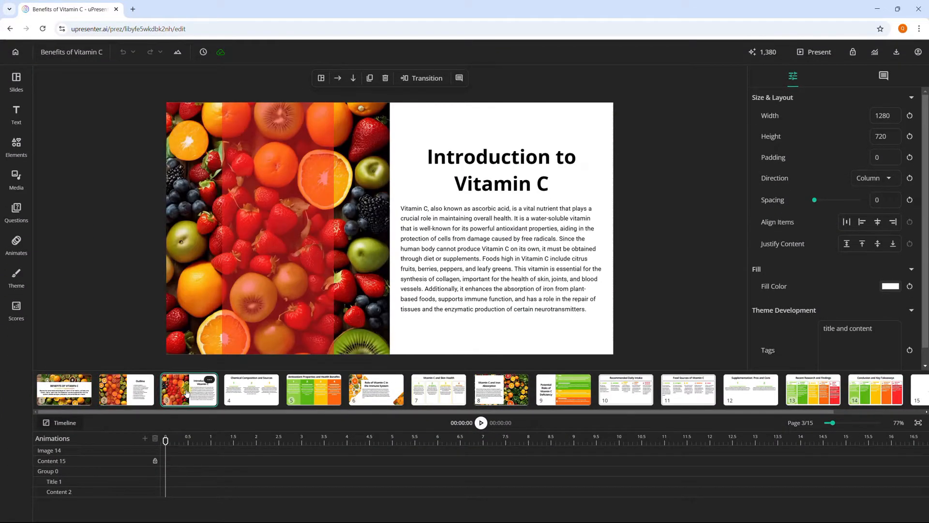
{"action": "left_click", "coordinate": [249, 397]}
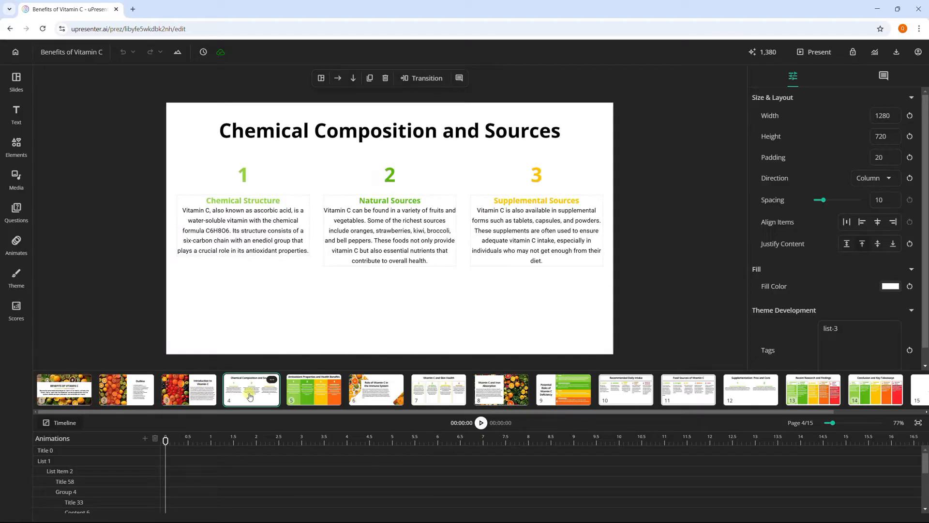
{"action": "left_click", "coordinate": [314, 396]}
{"action": "left_click", "coordinate": [369, 400]}
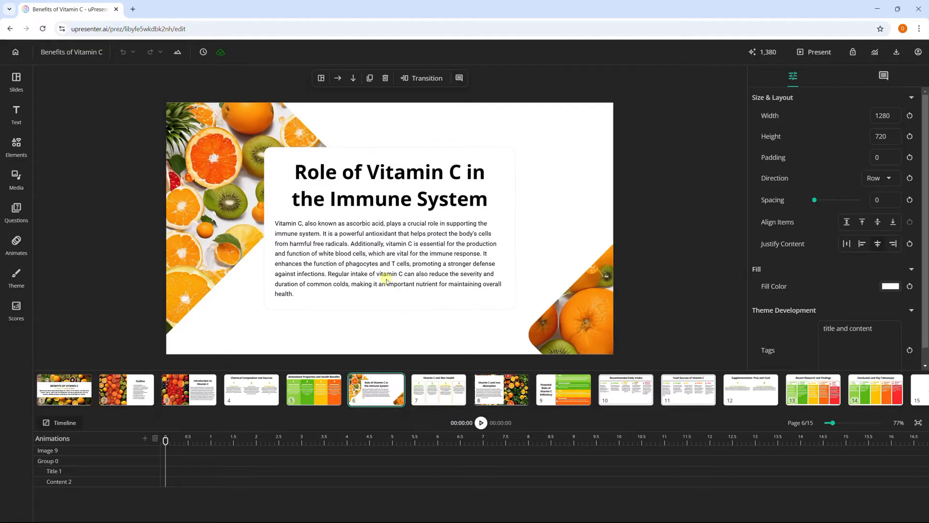
Make the body text of the "Role of Vitamin C in the Immune System" slide shorter with Ask AI
{"action": "left_click", "coordinate": [391, 252]}
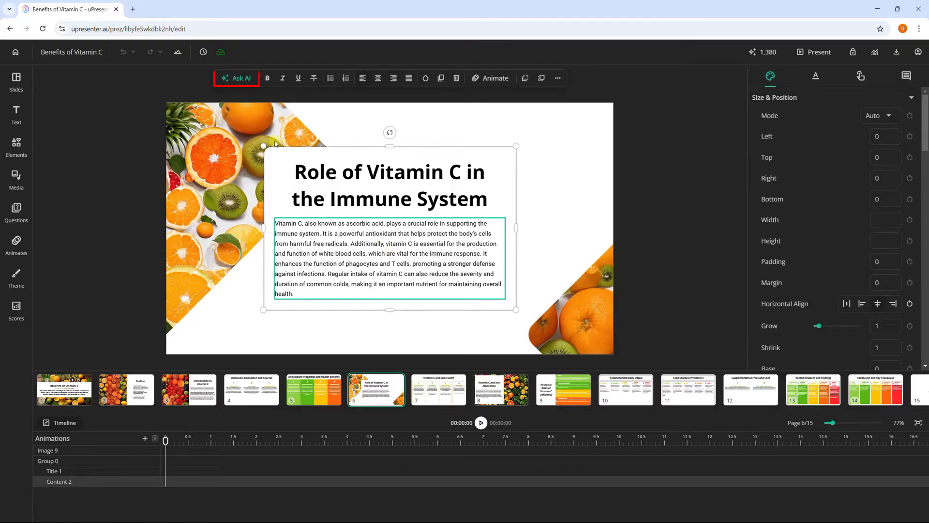
{"action": "left_click", "coordinate": [234, 81]}
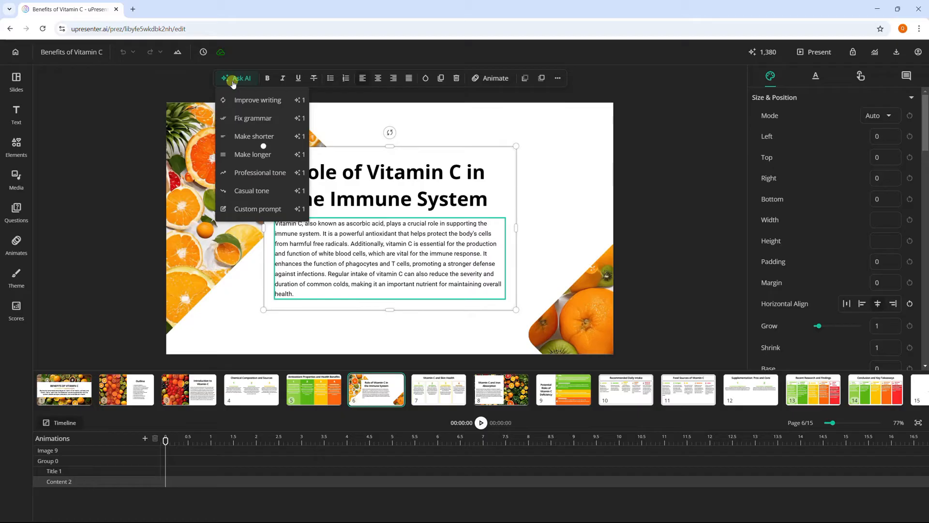
{"action": "left_click", "coordinate": [250, 137]}
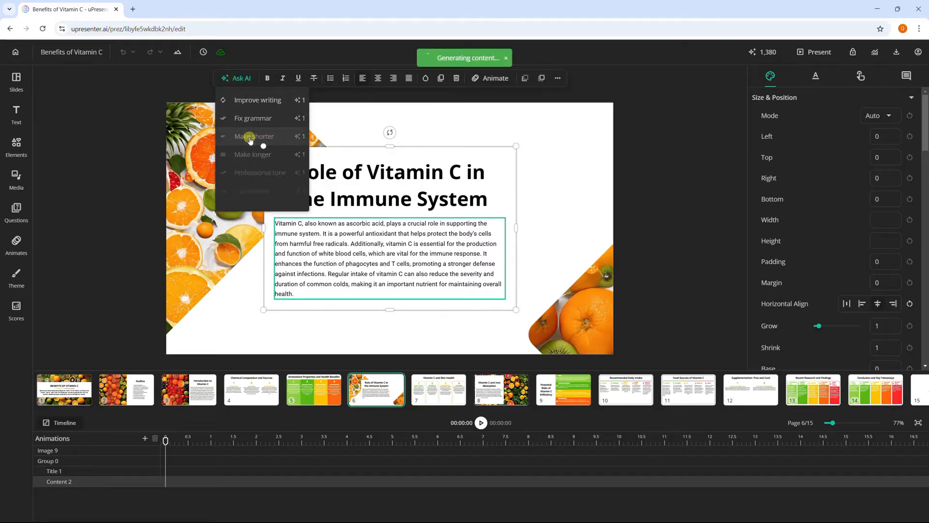
{"action": "left_click", "coordinate": [249, 137]}
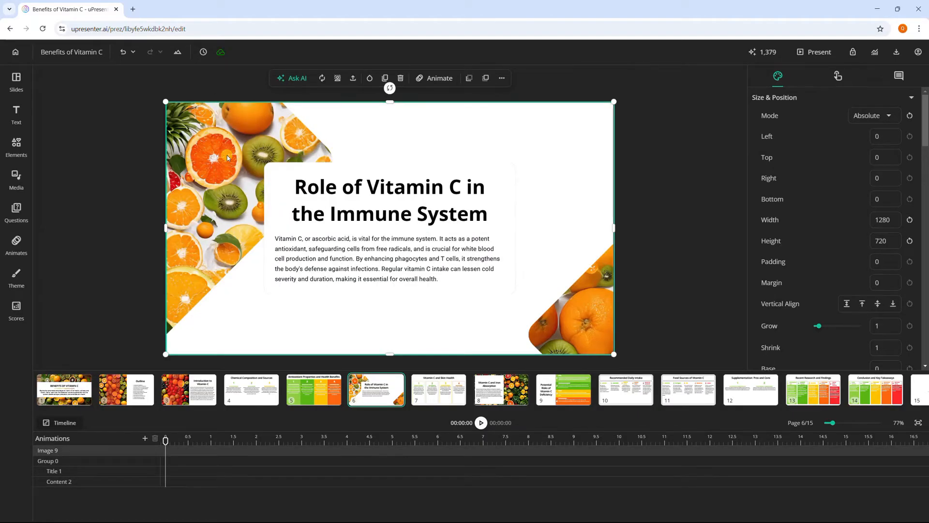
Examine the AI image prompt for the background image on the "Vitamin C and Iron Absorption" slide without generating an image
{"action": "left_click", "coordinate": [518, 377]}
{"action": "right_click", "coordinate": [517, 387]}
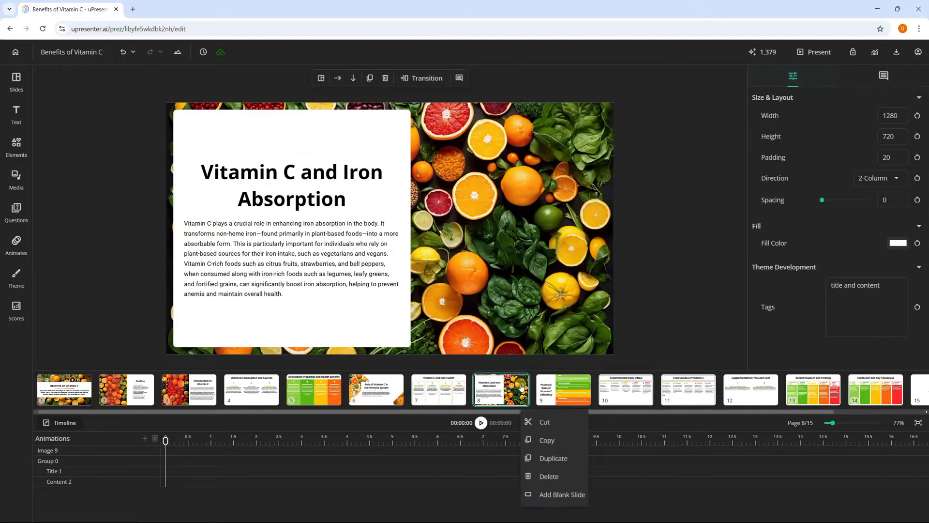
{"action": "left_click", "coordinate": [482, 238]}
{"action": "left_click", "coordinate": [483, 238]}
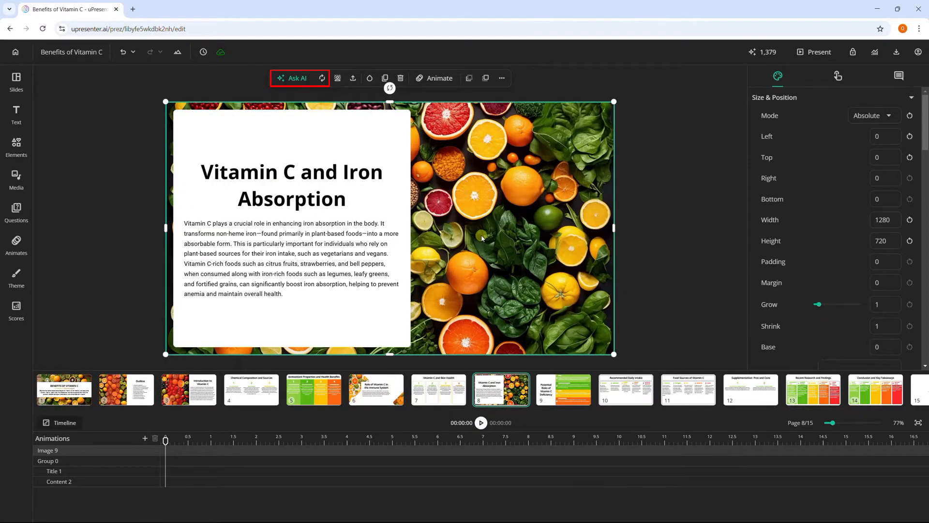
{"action": "left_click", "coordinate": [289, 80]}
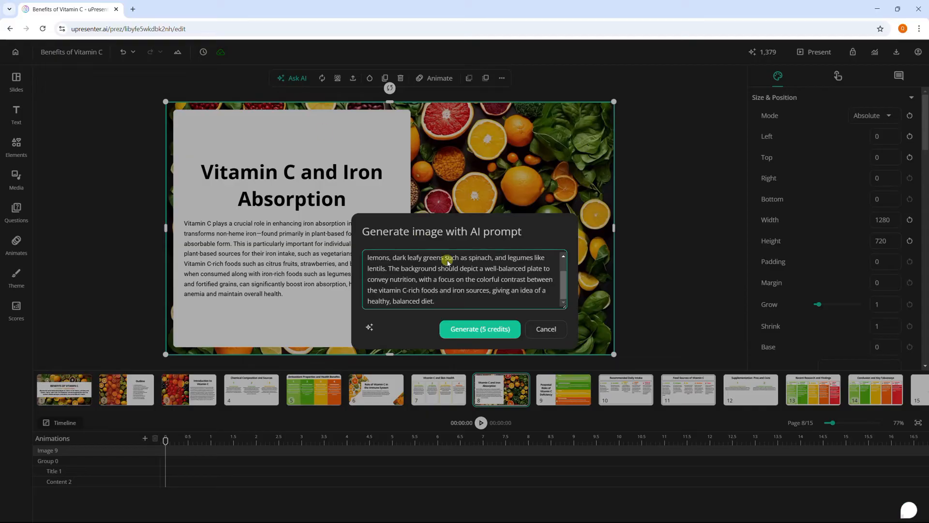
{"action": "left_click", "coordinate": [539, 329]}
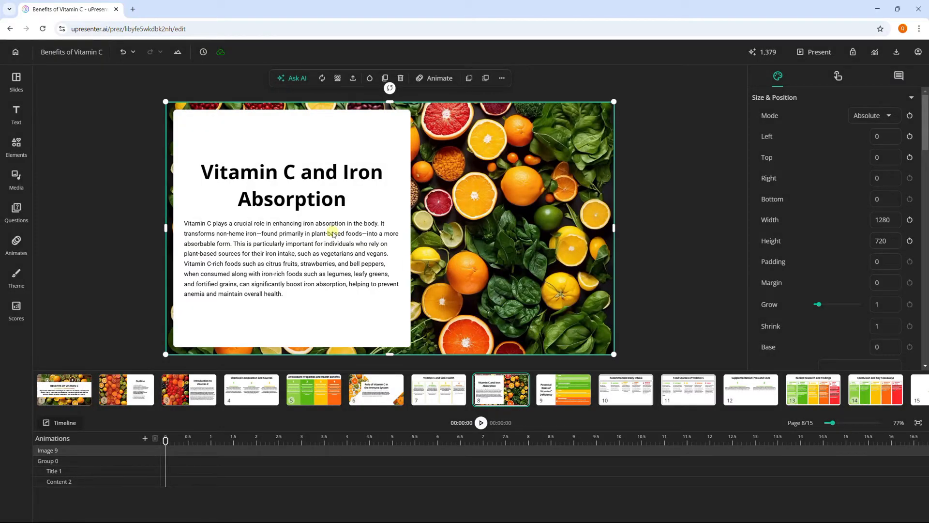
Browse the available text styles, elements, media types, question types and animations
{"action": "left_click", "coordinate": [19, 118]}
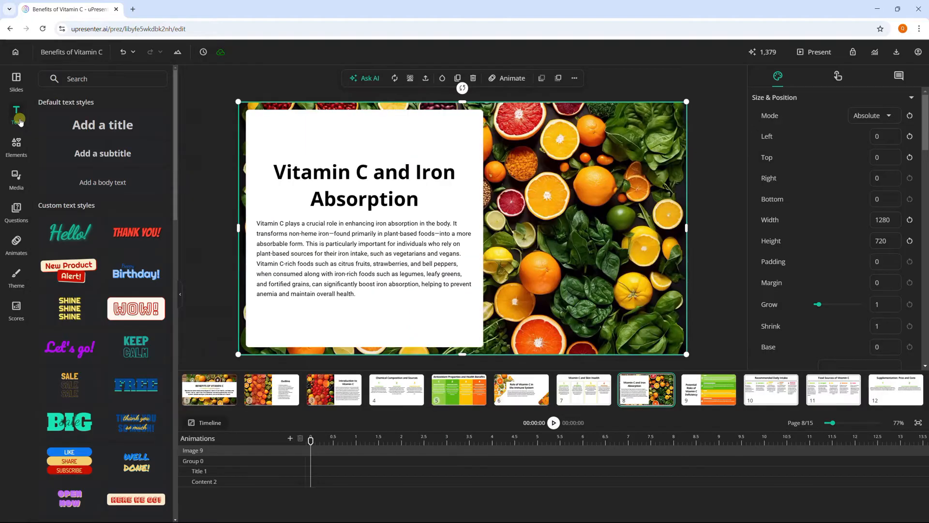
{"action": "left_click", "coordinate": [25, 149]}
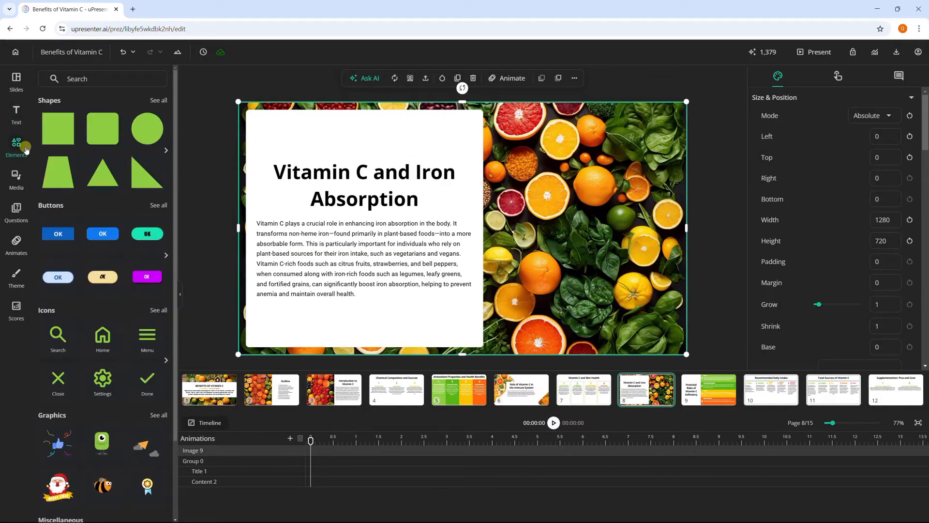
{"action": "left_click", "coordinate": [22, 181]}
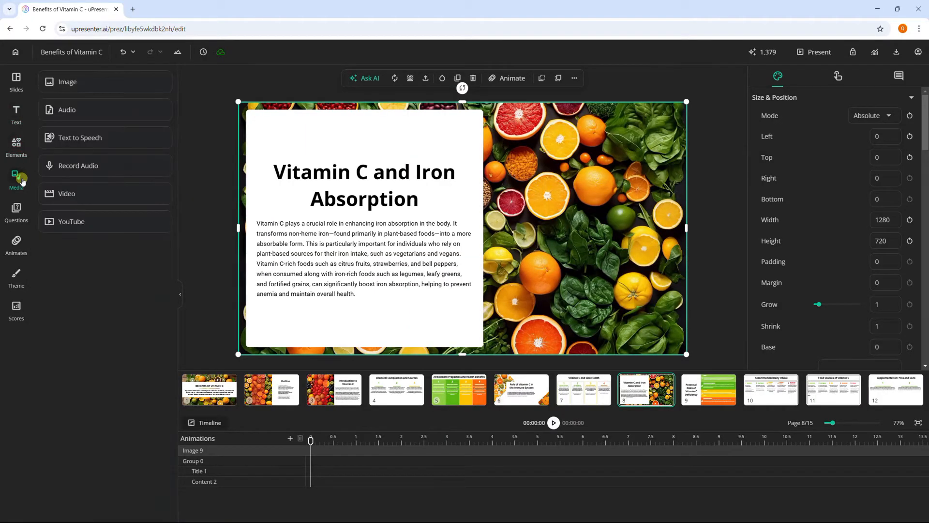
{"action": "left_click", "coordinate": [23, 212]}
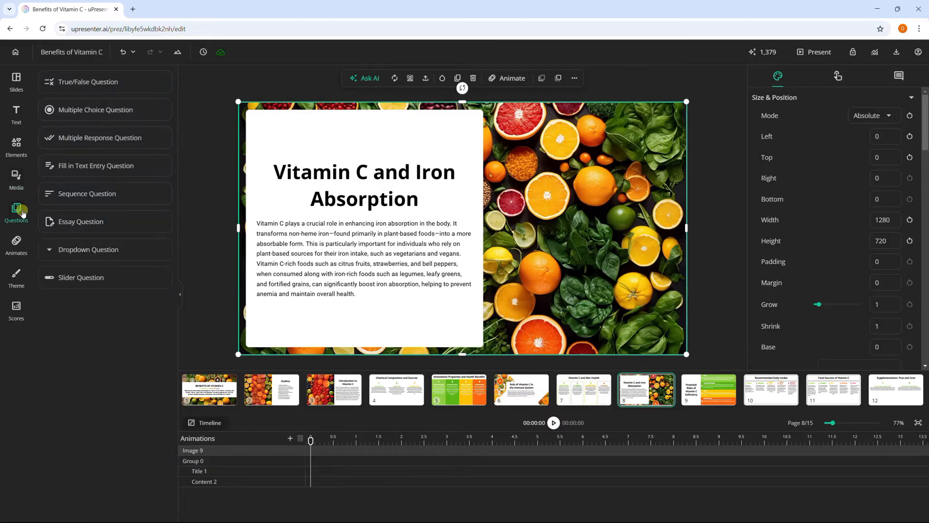
{"action": "left_click", "coordinate": [25, 242]}
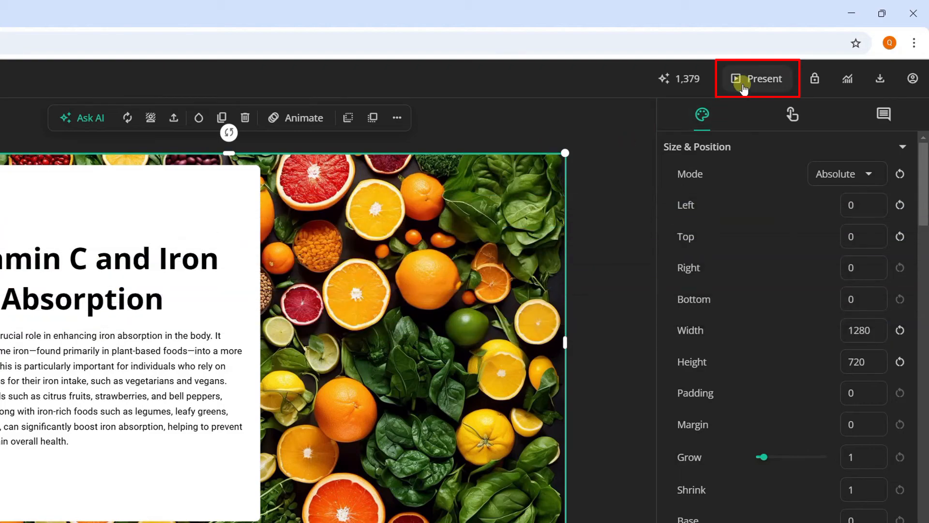
Present the slideshow and advance from the title slide to slide 3, "Introduction to Vitamin C"
{"action": "left_click", "coordinate": [744, 89]}
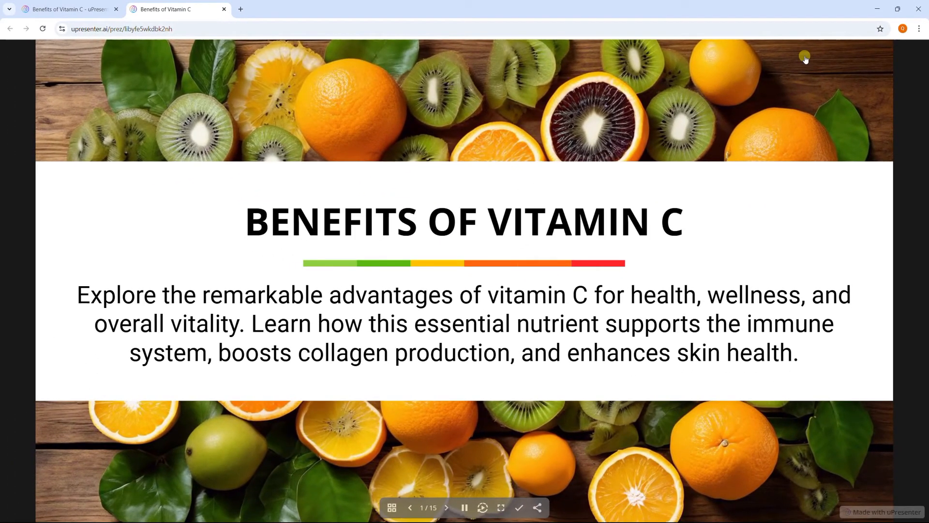
{"action": "key", "text": "Right"}
{"action": "key", "text": "Right"}
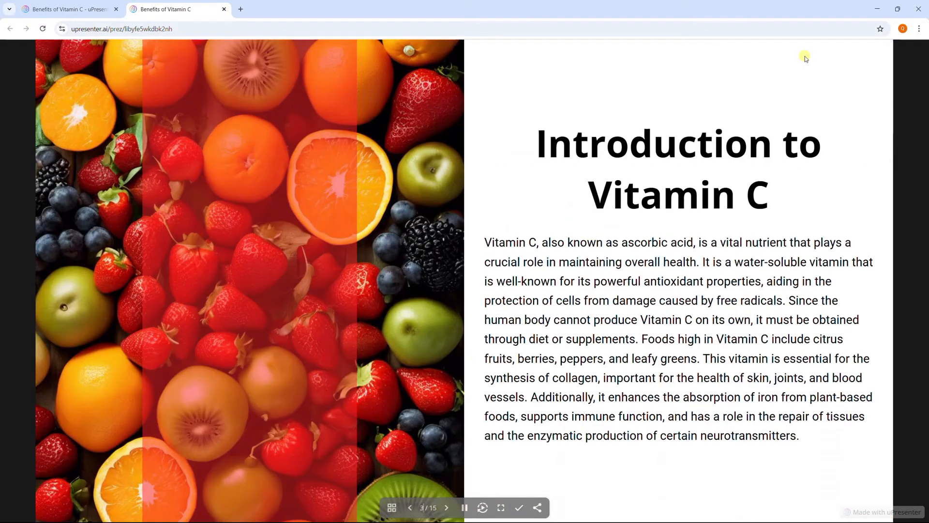
Advance the running slideshow from slide 3 to slide 8, "Vitamin C and Iron Absorption"
{"action": "key", "text": "Right"}
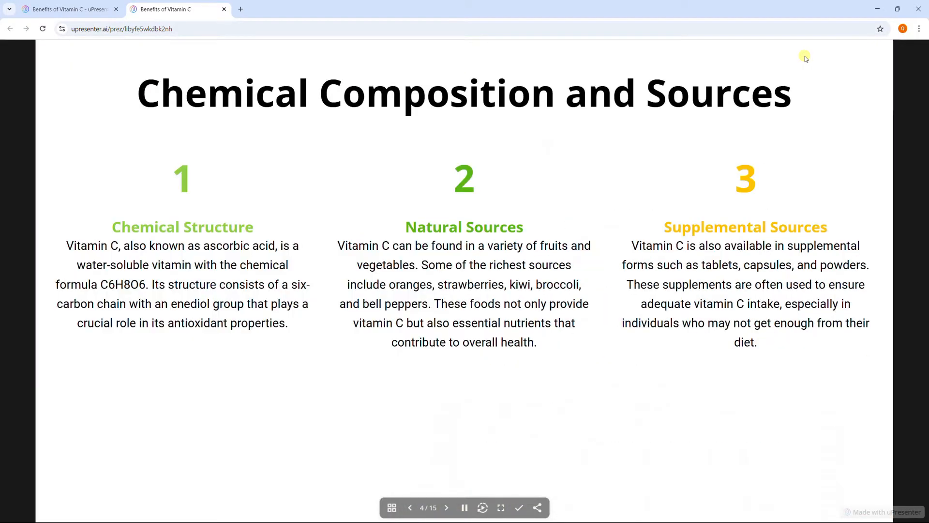
{"action": "key", "text": "Right"}
{"action": "key", "text": "Right"}
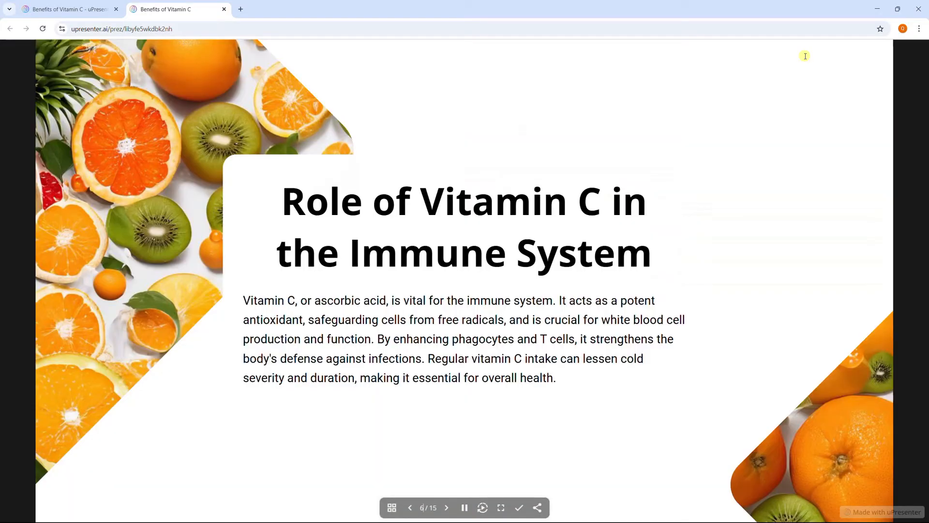
{"action": "key", "text": "Right"}
{"action": "key", "text": "Right"}
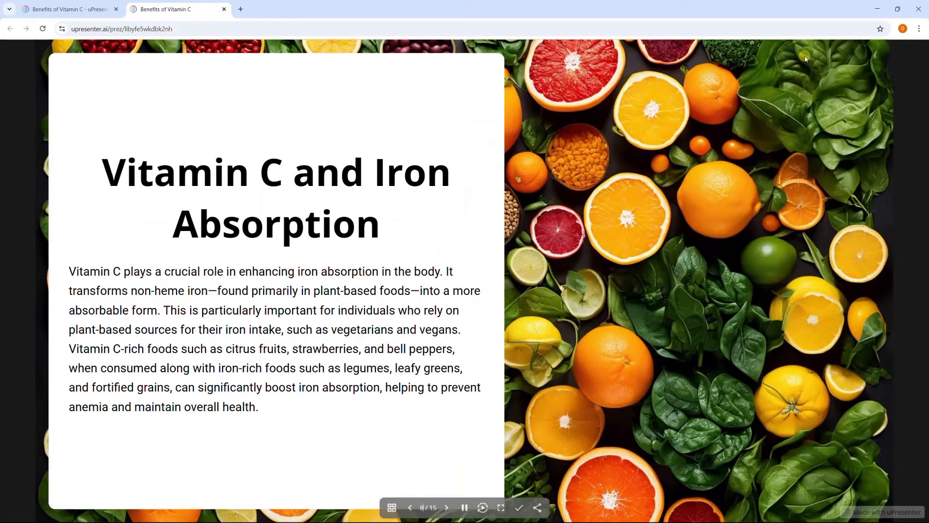
Return to the presentation editor, publish the presentation for public viewing, copy its public link and share it
{"action": "left_click", "coordinate": [81, 10]}
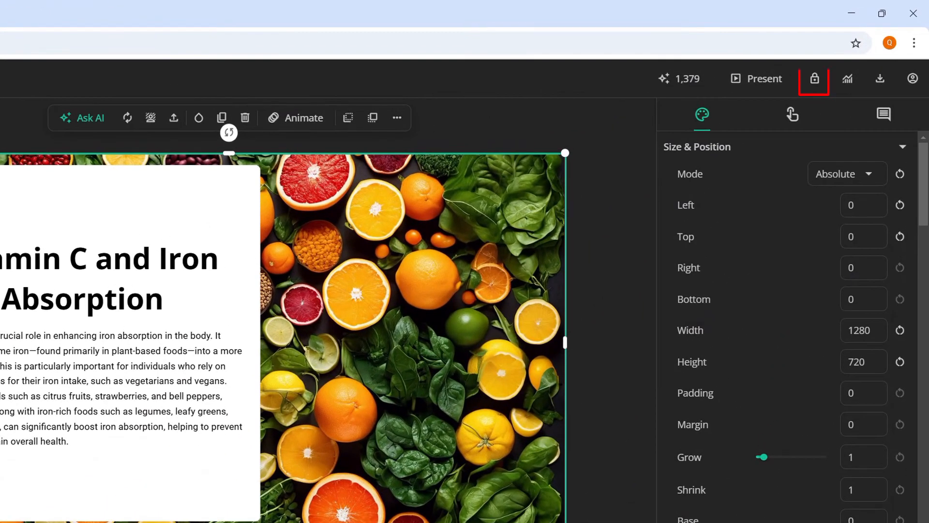
{"action": "left_click", "coordinate": [813, 82]}
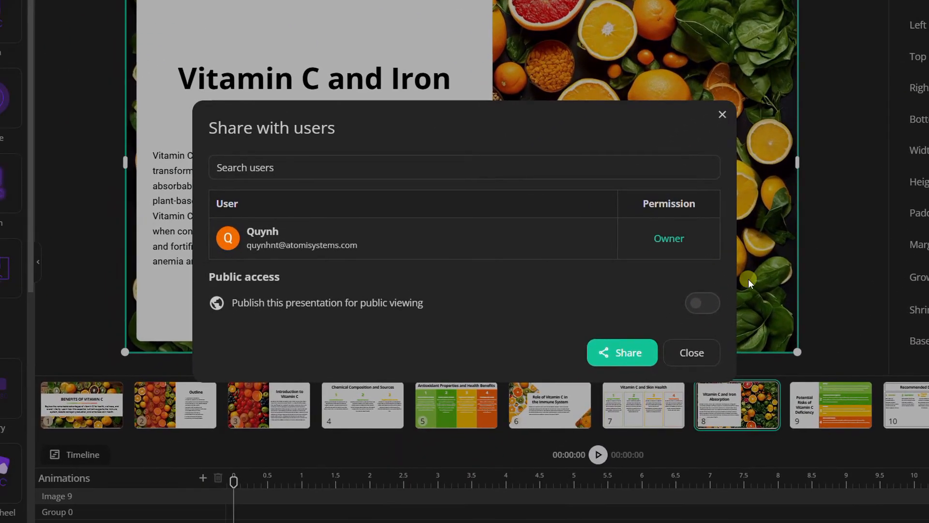
{"action": "left_click", "coordinate": [707, 302]}
{"action": "left_click", "coordinate": [674, 290]}
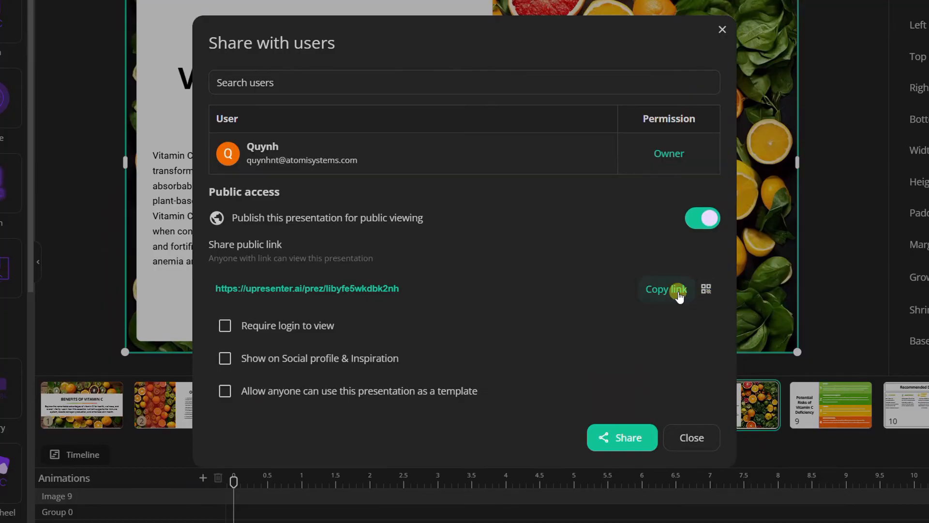
{"action": "left_click", "coordinate": [624, 441]}
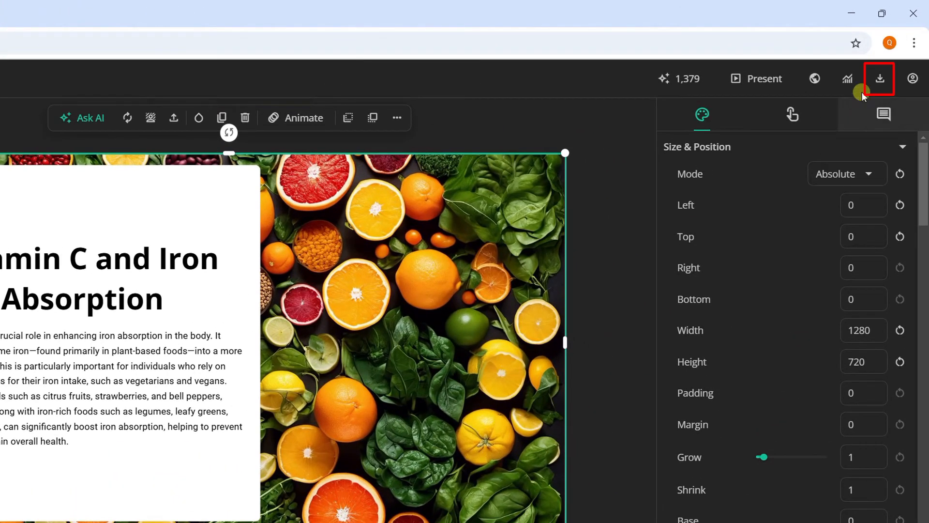
Open the download format options for the presentation
{"action": "left_click", "coordinate": [878, 81]}
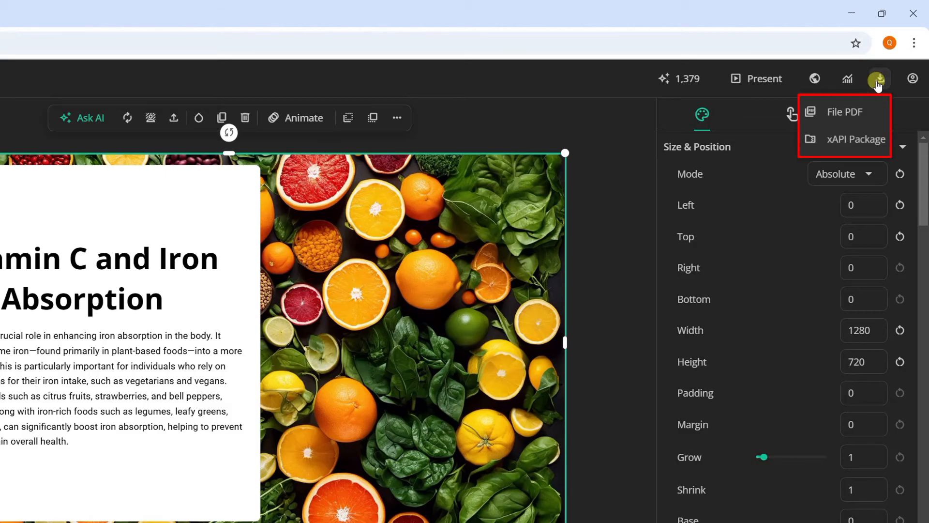